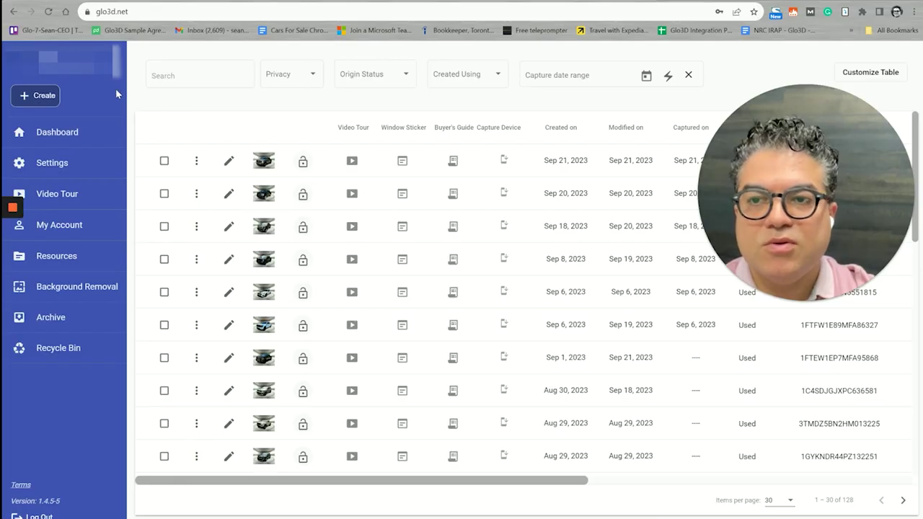
# Examine the sharing and download options in the first listed vehicle's action menu
pyautogui.click(196, 162)
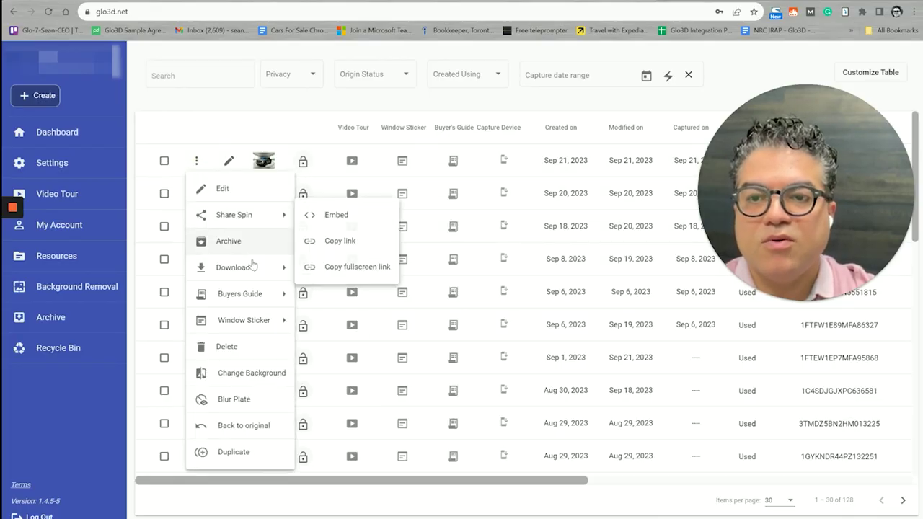
pyautogui.moveTo(233, 268)
pyautogui.moveTo(337, 267)
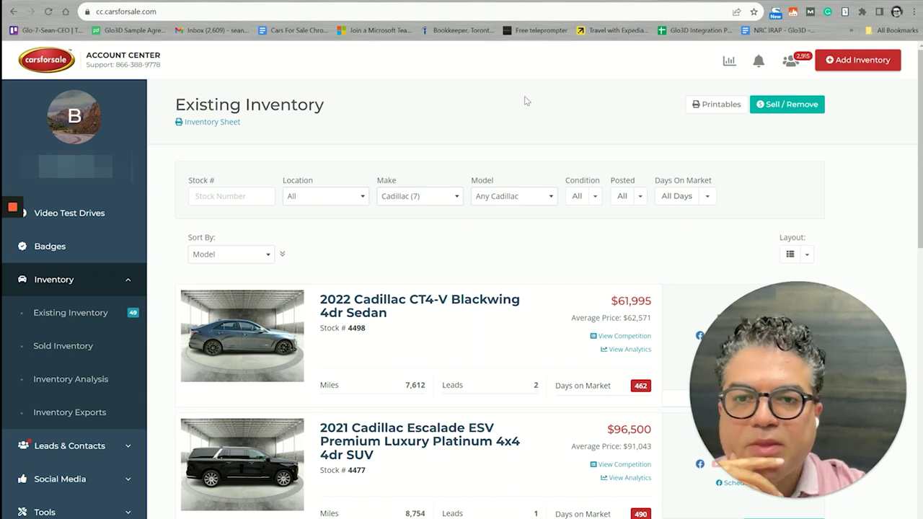
# Add a standard vehicle to the Carsforsale inventory by decoding VIN 1GNSKBKC3JR166071
pyautogui.click(855, 60)
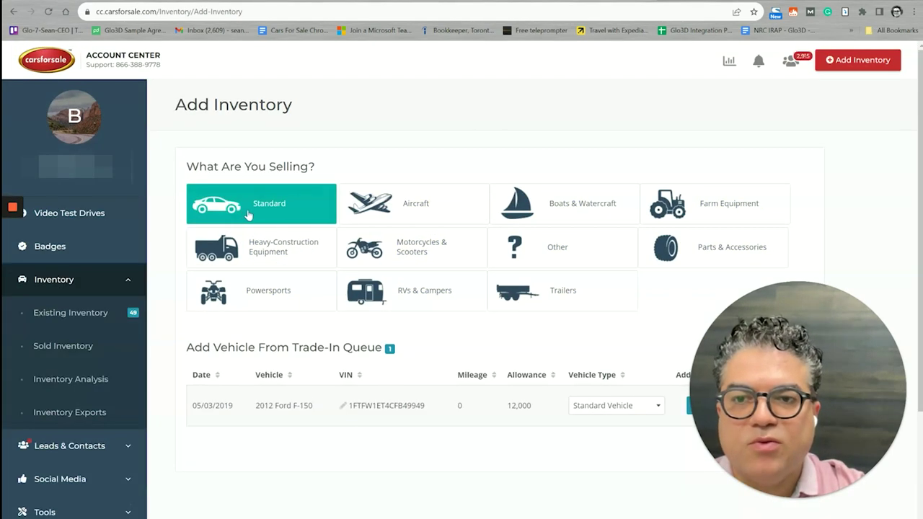
pyautogui.click(248, 214)
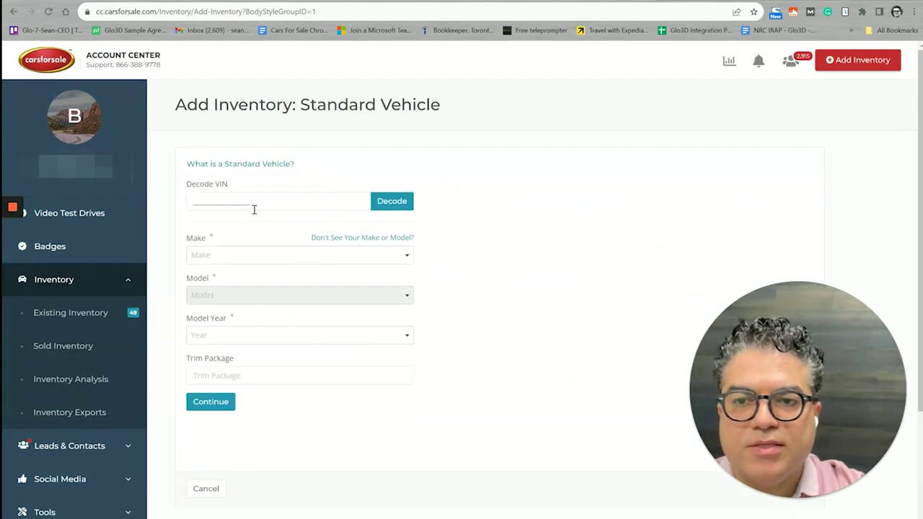
pyautogui.click(245, 205)
pyautogui.write('1GNSKBKC3JR166071')
pyautogui.click(406, 204)
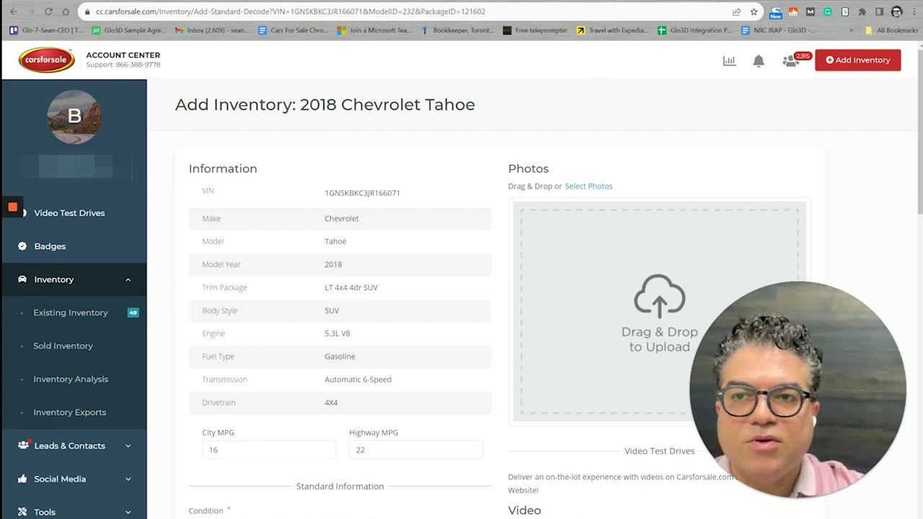
# Search Google for "chrome extension store" in a new tab and open the Chrome Web Store result
pyautogui.hotkey('ctrl', 't')
pyautogui.click(361, 213)
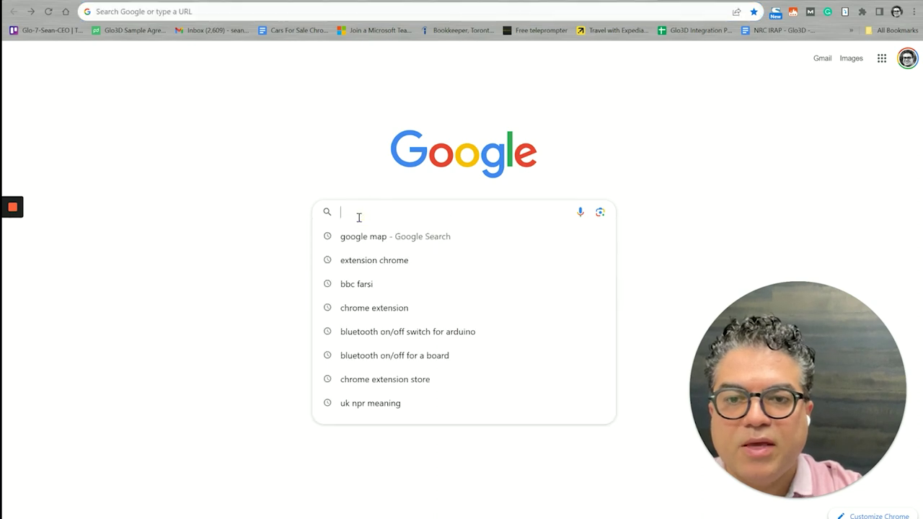
pyautogui.write('chrome ex')
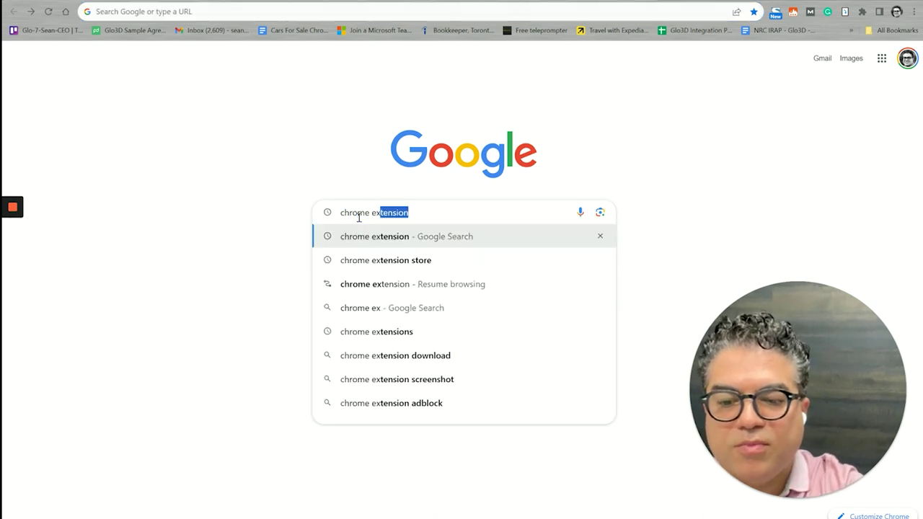
pyautogui.write('tension s')
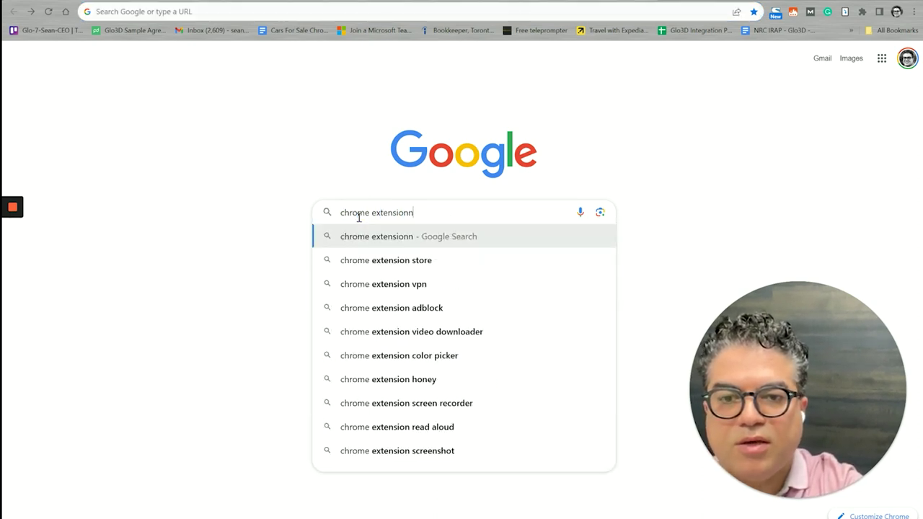
pyautogui.write('tore')
pyautogui.press('Return')
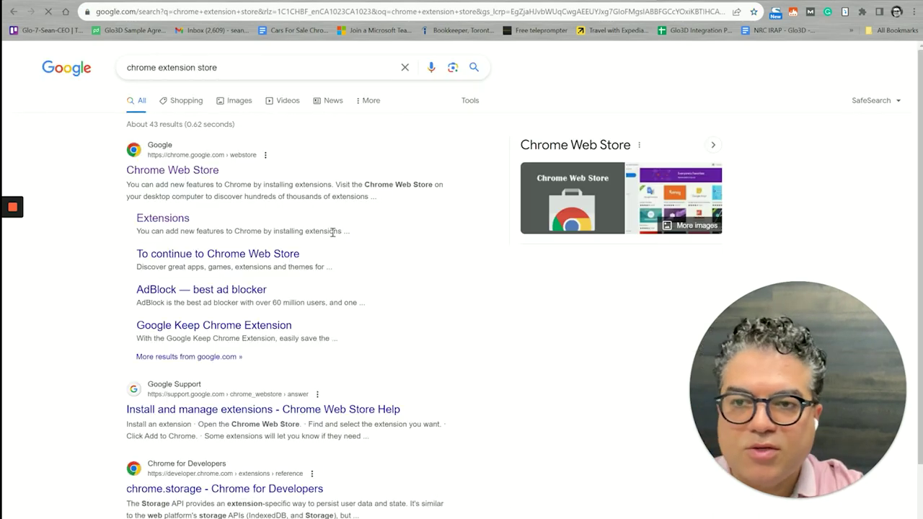
pyautogui.click(171, 172)
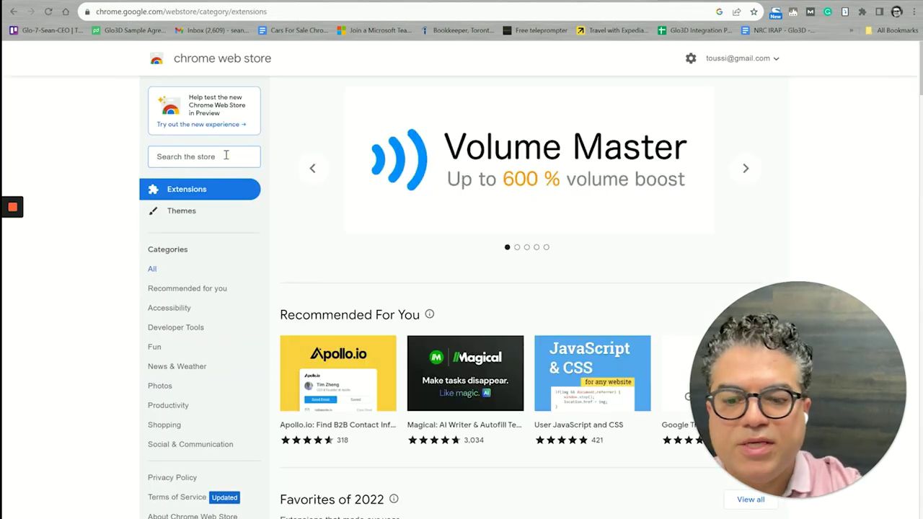
# Search the Chrome Web Store for "glo3d" and open the CarsForSale Glo3D extension page
pyautogui.click(226, 155)
pyautogui.write('glo3d')
pyautogui.press('Return')
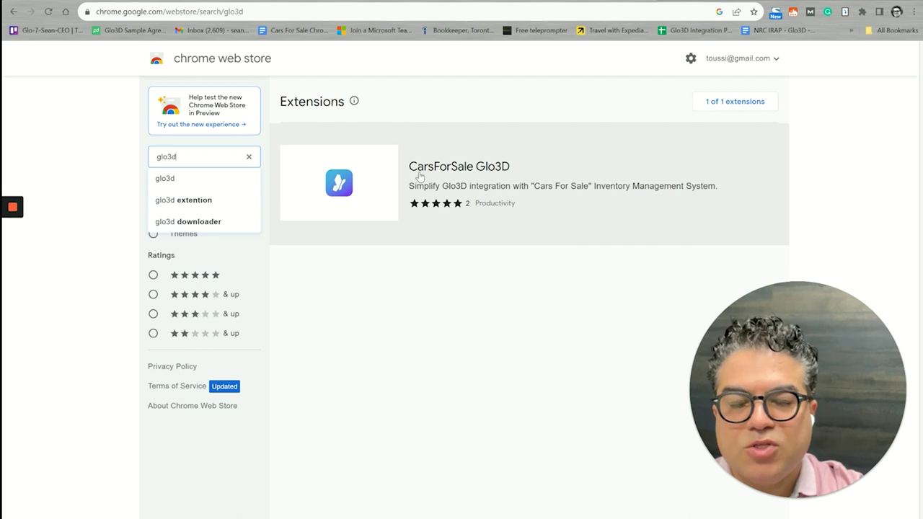
pyautogui.click(465, 171)
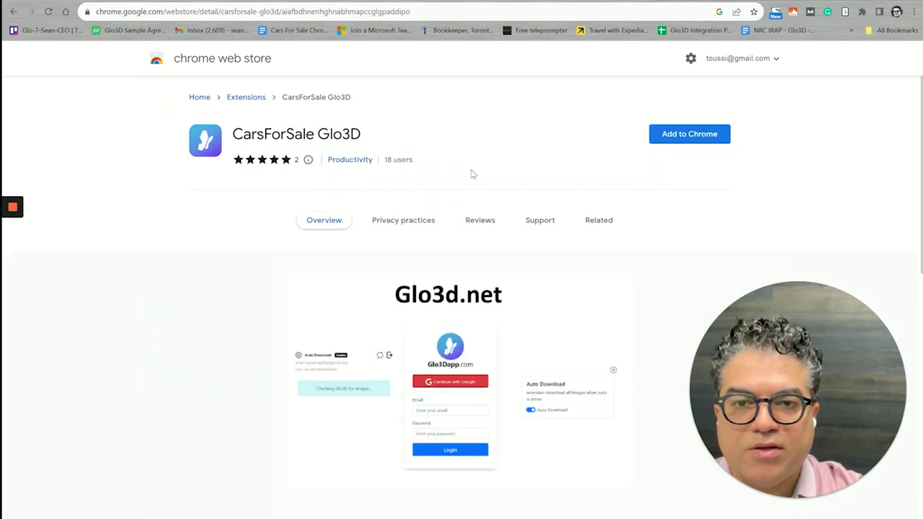
# Install the CarsForSale Glo3D extension in Chrome and dismiss the installation notice
pyautogui.click(689, 134)
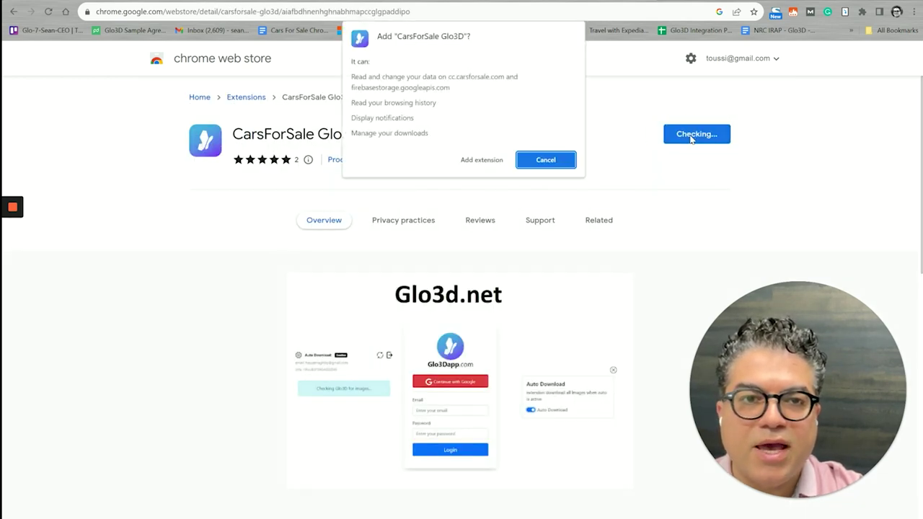
pyautogui.click(480, 160)
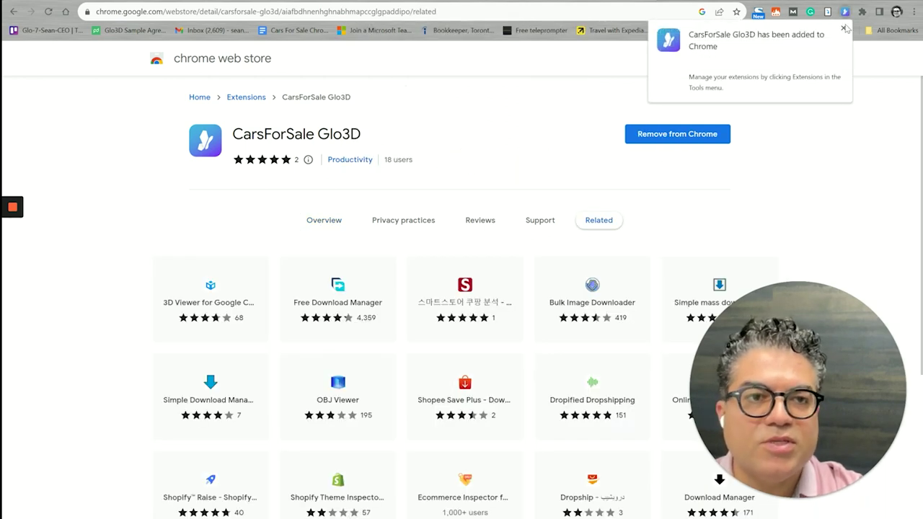
pyautogui.click(844, 29)
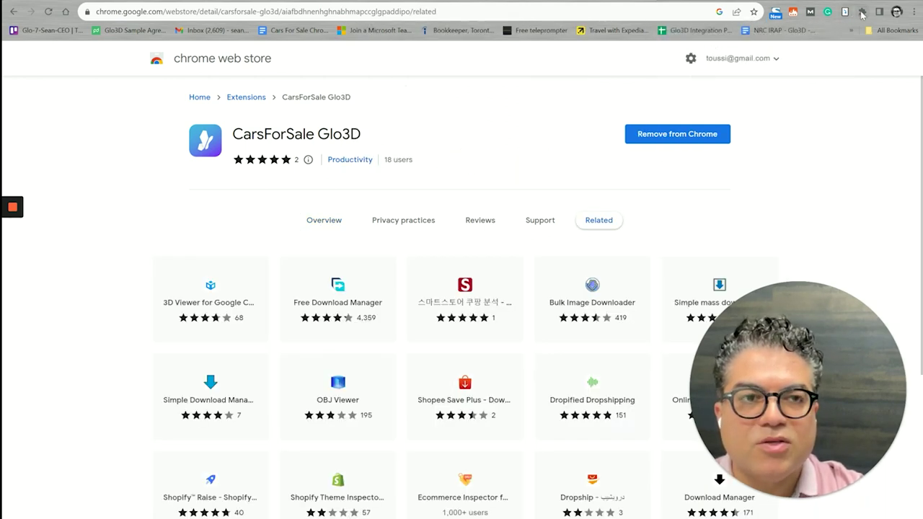
# Pin the CarsForSale Glo3D extension so it stays visible in the browser
pyautogui.click(863, 14)
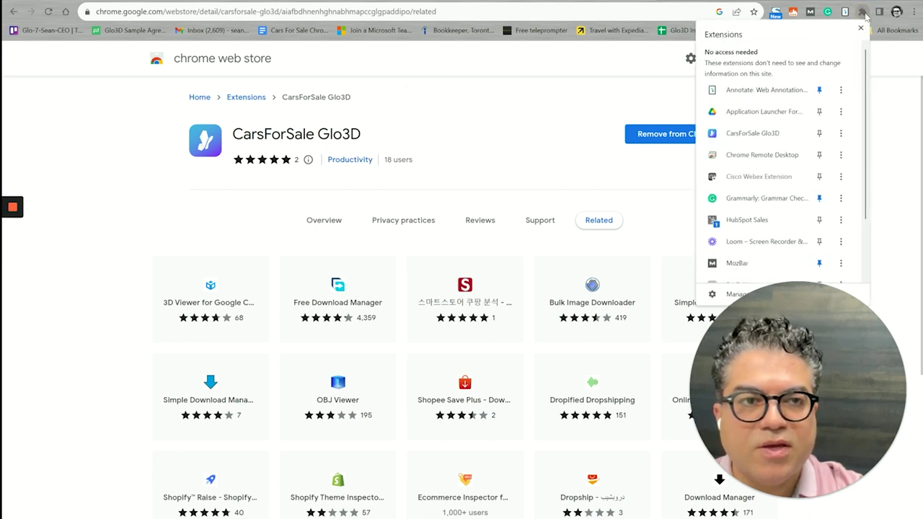
pyautogui.click(819, 133)
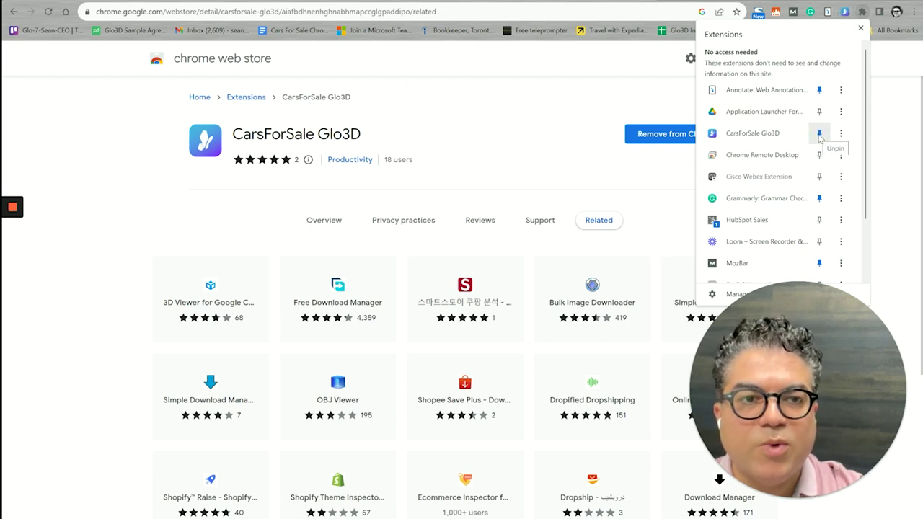
pyautogui.click(847, 12)
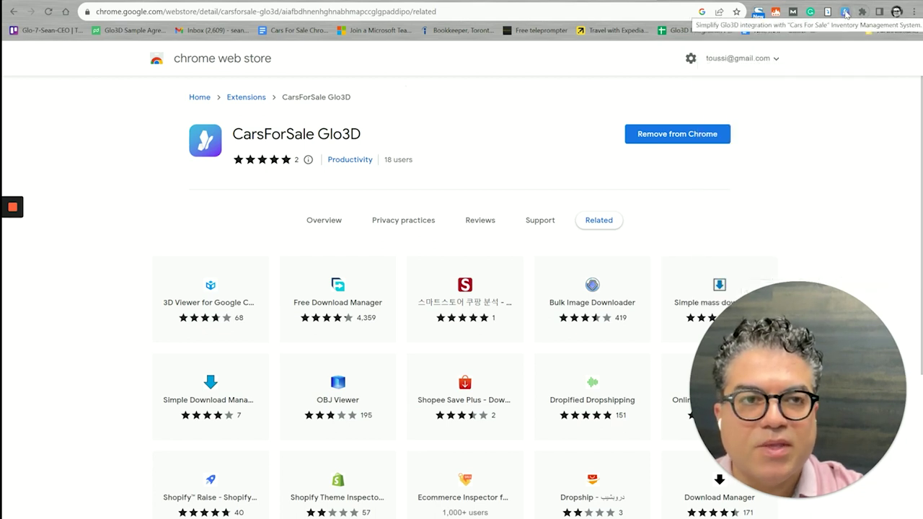
# Check the download location in Chrome's settings and view the Downloads folder in File Explorer
pyautogui.click(916, 12)
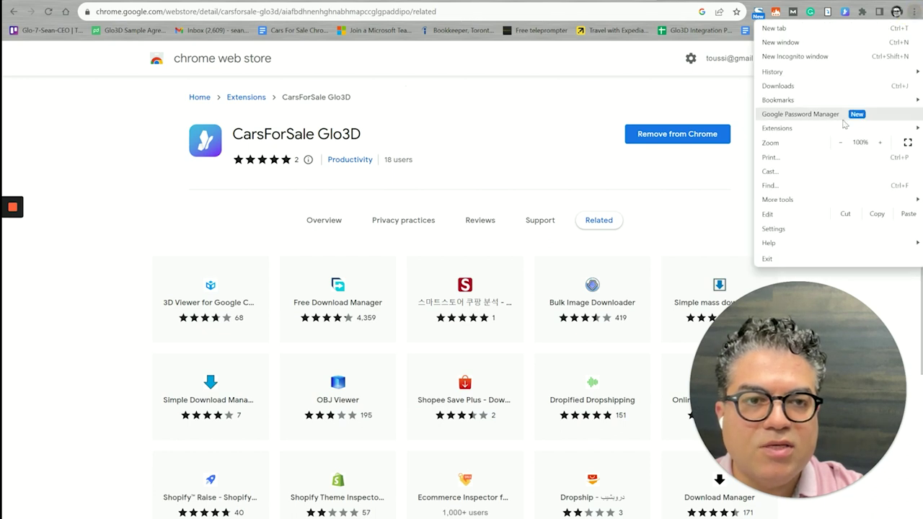
pyautogui.click(775, 229)
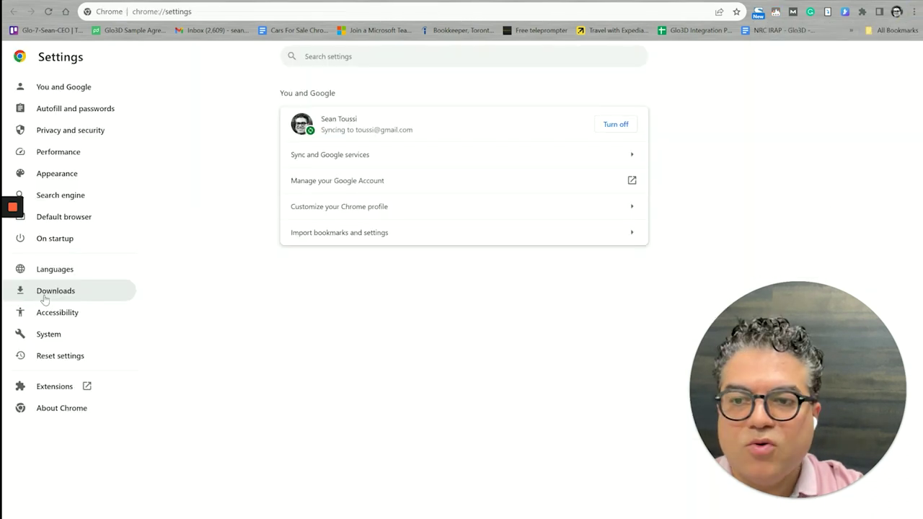
pyautogui.click(45, 295)
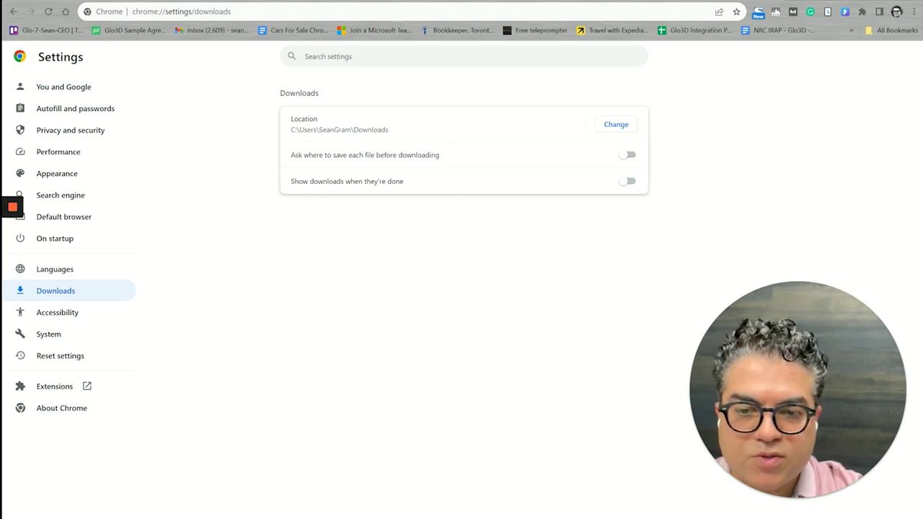
pyautogui.press('super+e')
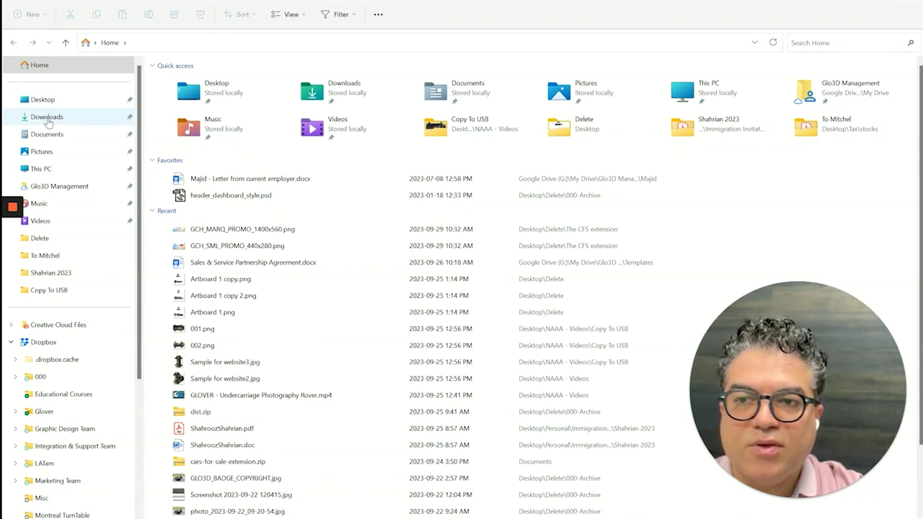
pyautogui.click(47, 119)
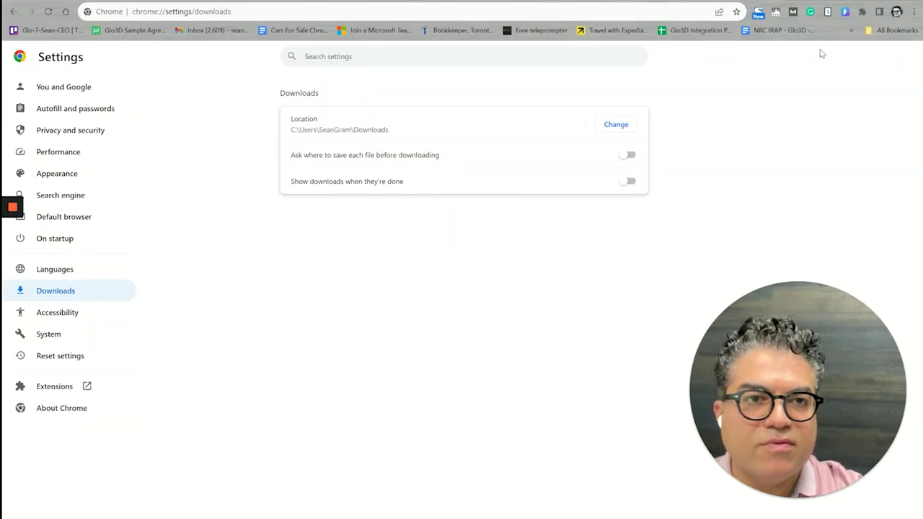
# Log in to the CarsForSale Glo3D extension with the account email and password
pyautogui.click(845, 11)
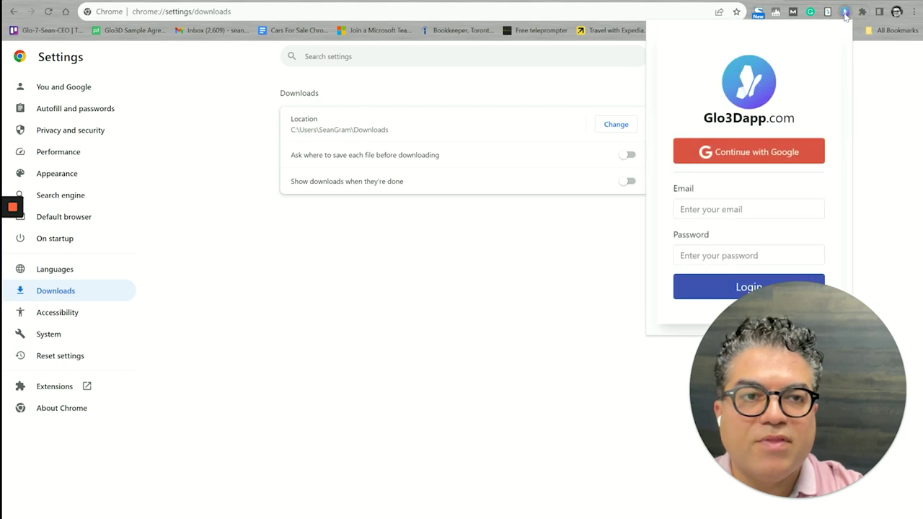
pyautogui.click(750, 209)
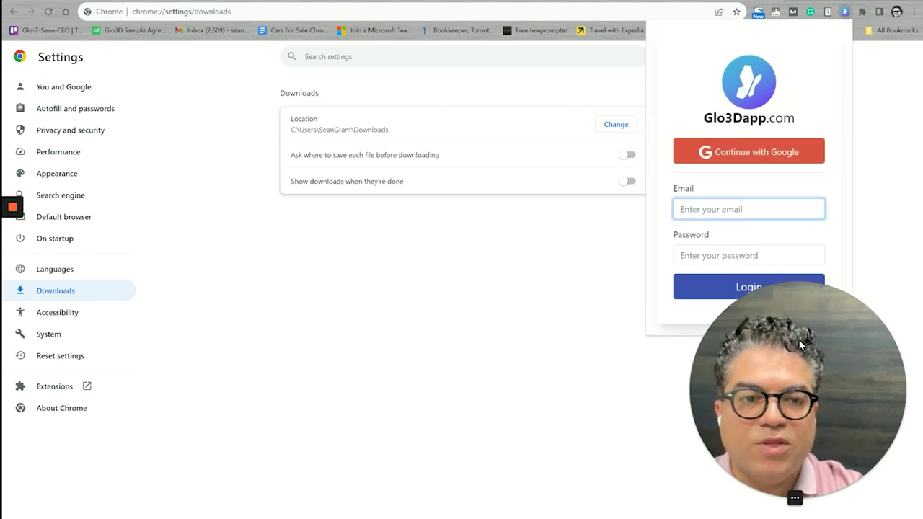
pyautogui.moveTo(703, 119); pyautogui.dragTo(793, 119)
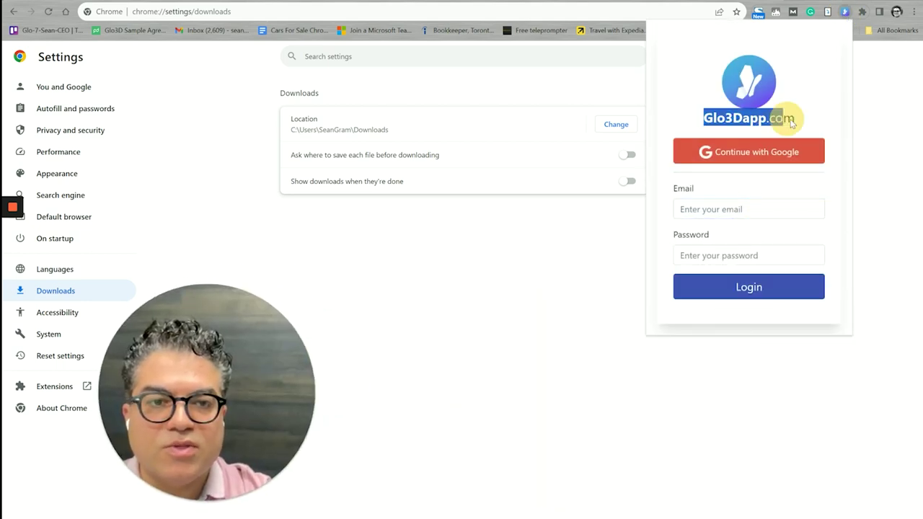
pyautogui.click(707, 95)
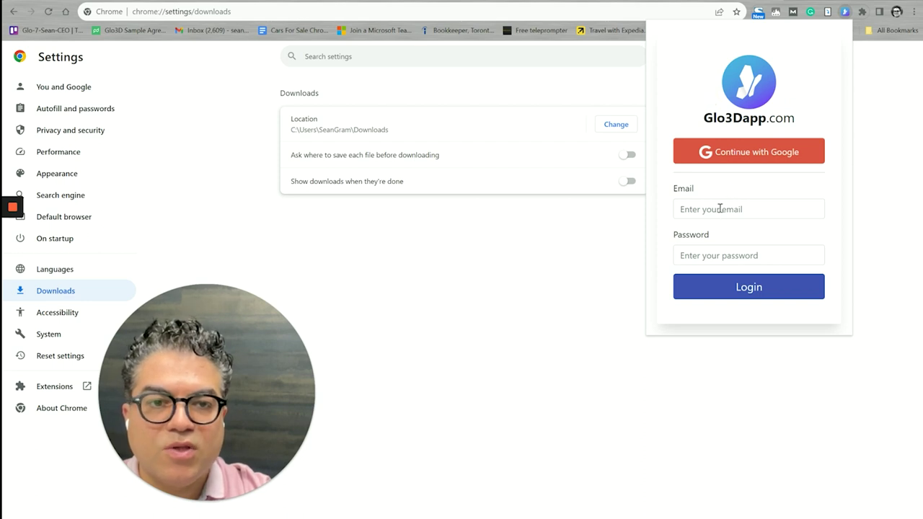
pyautogui.click(720, 210)
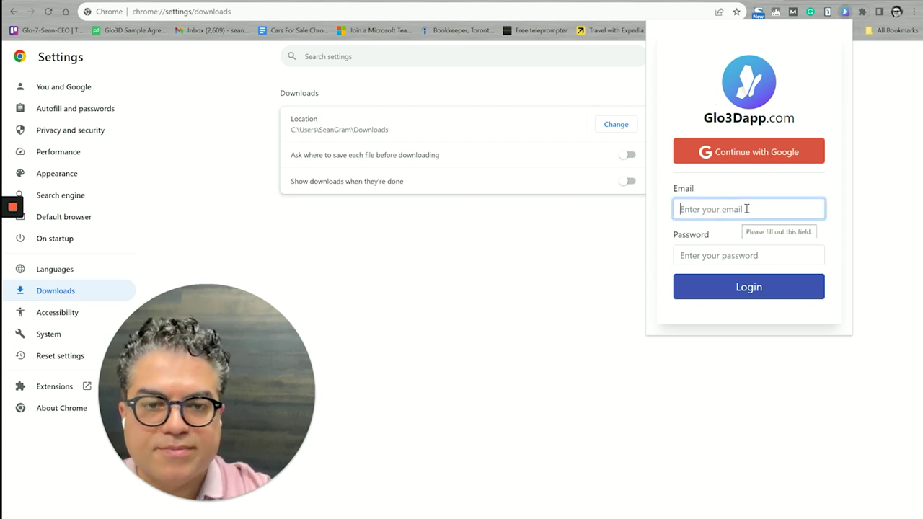
pyautogui.hotkey('ctrl', 'v')
pyautogui.press('Tab')
pyautogui.hotkey('ctrl', 'v')
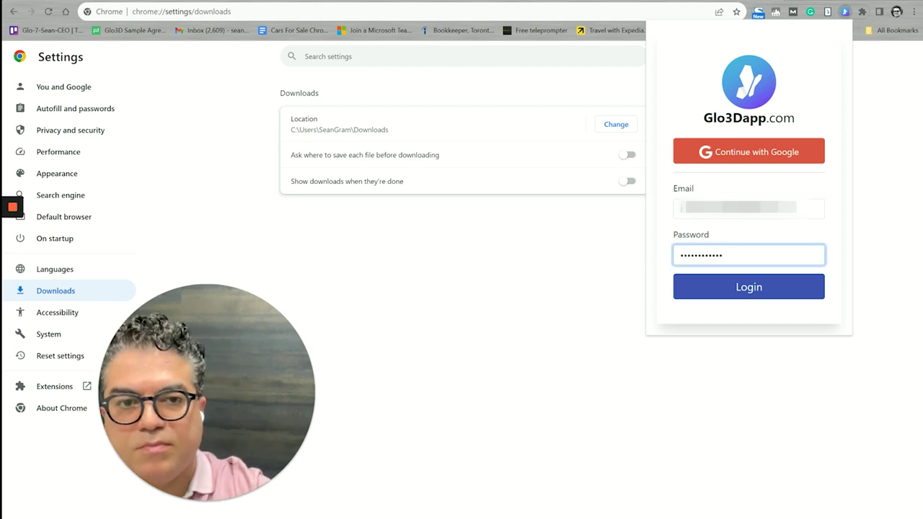
pyautogui.click(754, 297)
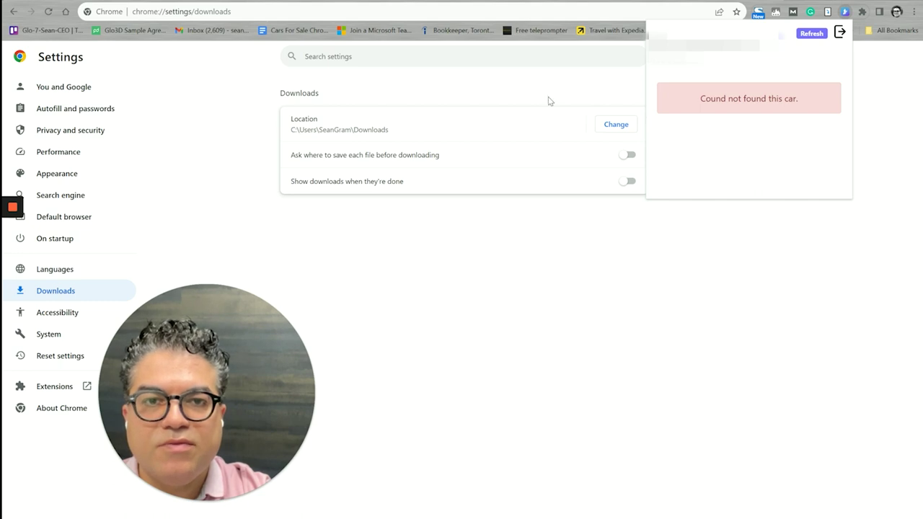
# Check the extension's car lookup message on the 2018 Chevrolet Tahoe listing and highlight the listing's VIN
pyautogui.moveTo(703, 96); pyautogui.dragTo(804, 97)
pyautogui.click(762, 140)
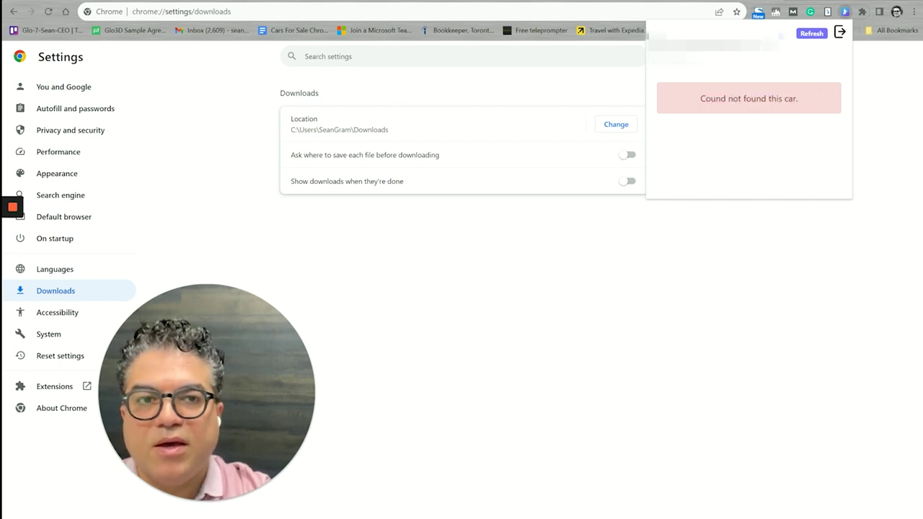
pyautogui.click(845, 13)
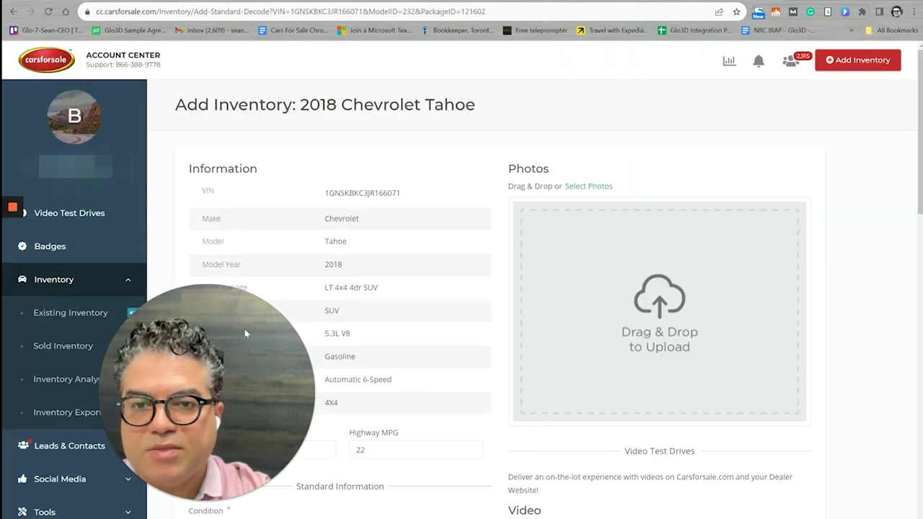
pyautogui.moveTo(225, 389); pyautogui.dragTo(150, 406)
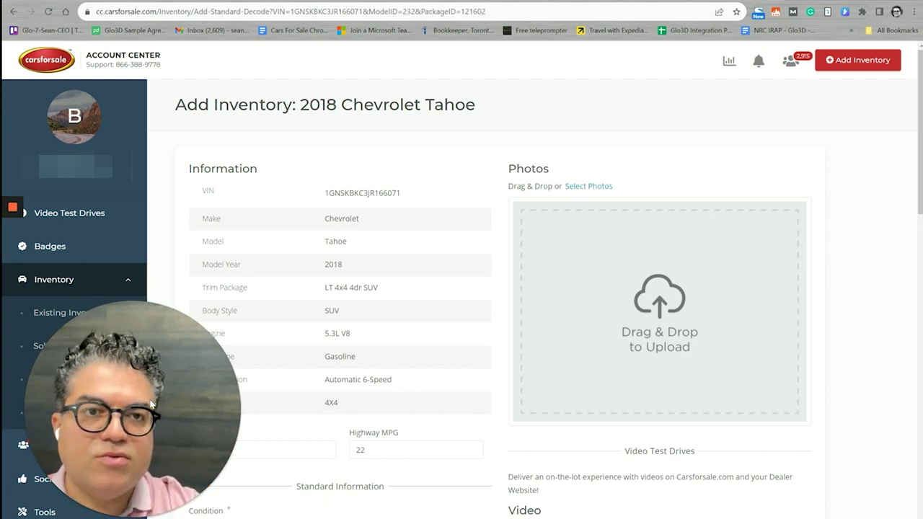
pyautogui.click(845, 12)
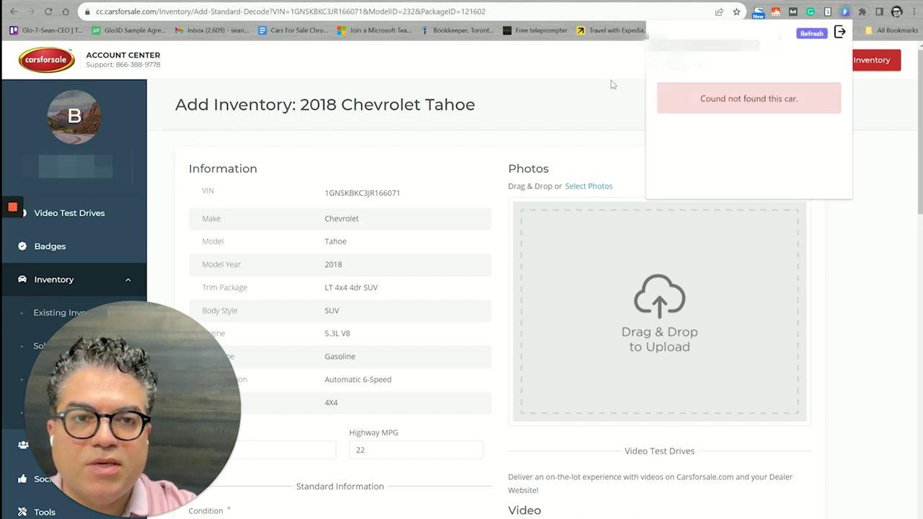
pyautogui.click(571, 111)
pyautogui.click(307, 196)
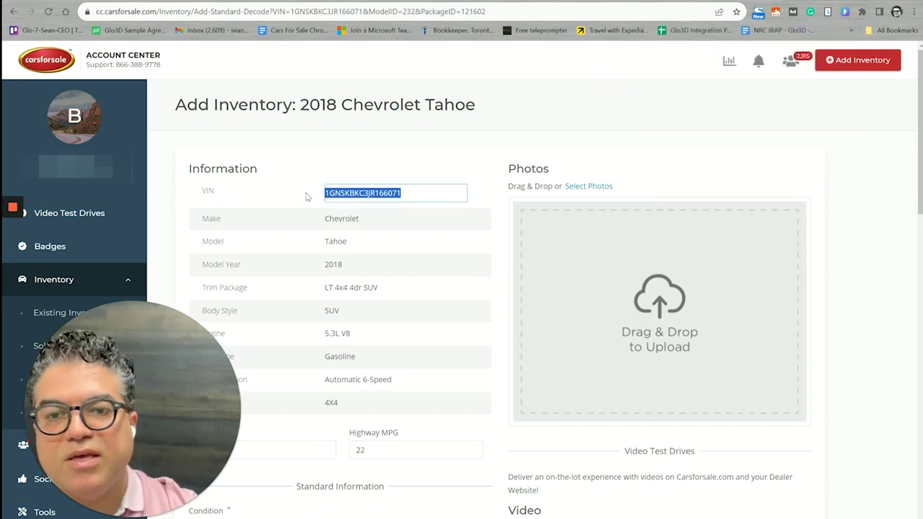
# Check the extension's car lookup message again on the 2018 Chevrolet Tahoe listing
pyautogui.click(845, 13)
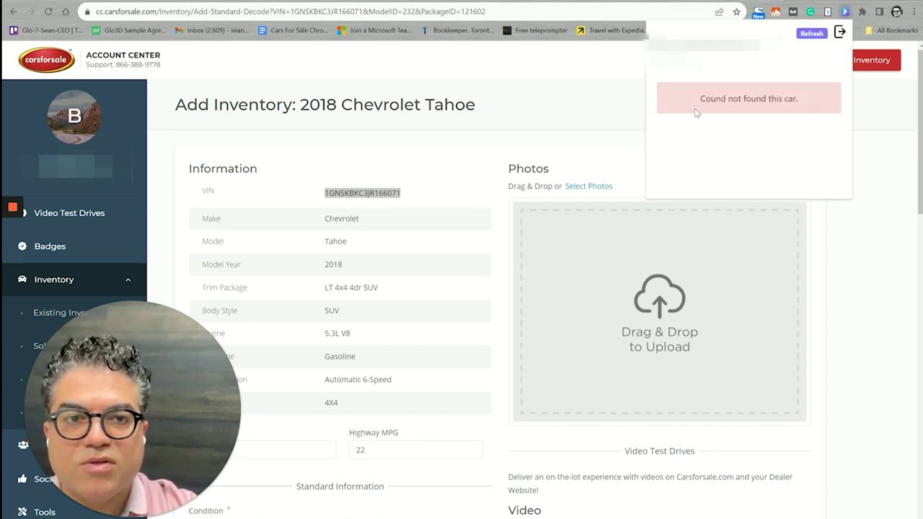
pyautogui.tripleClick(769, 104)
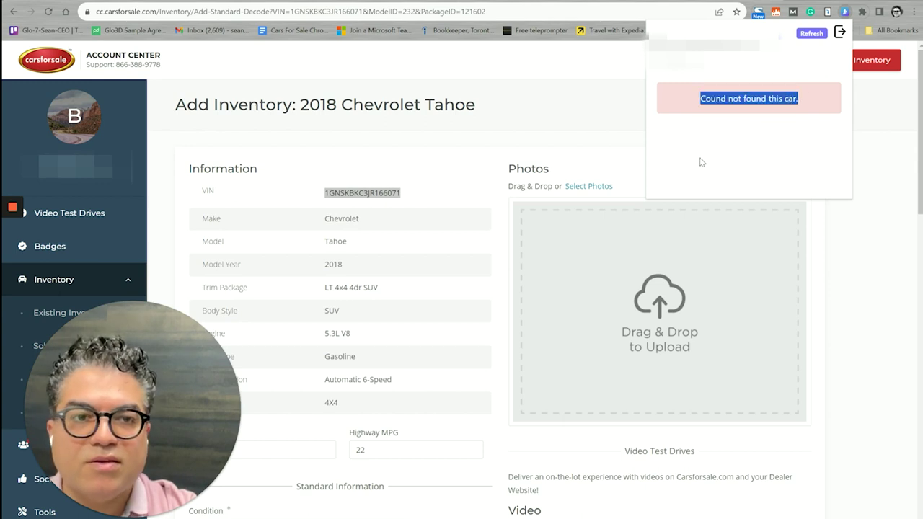
pyautogui.click(701, 161)
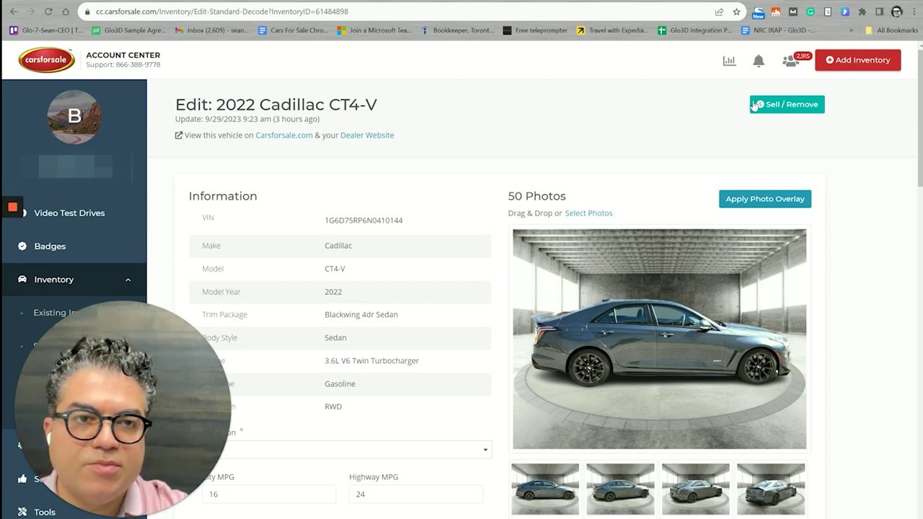
# Download the 25 Glo3D images for the 2022 Cadillac CT4-V listing through the CarsForSale Glo3D extension
pyautogui.click(844, 13)
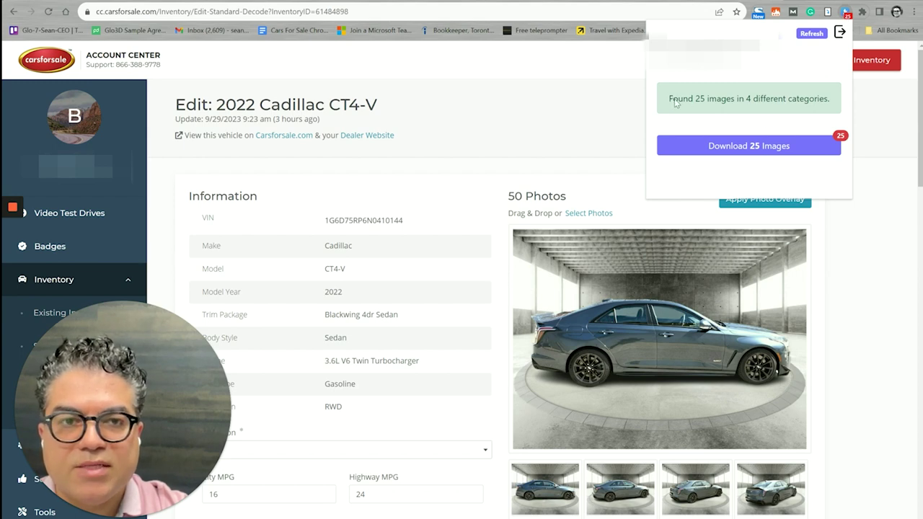
pyautogui.moveTo(669, 99); pyautogui.dragTo(809, 99)
pyautogui.click(753, 124)
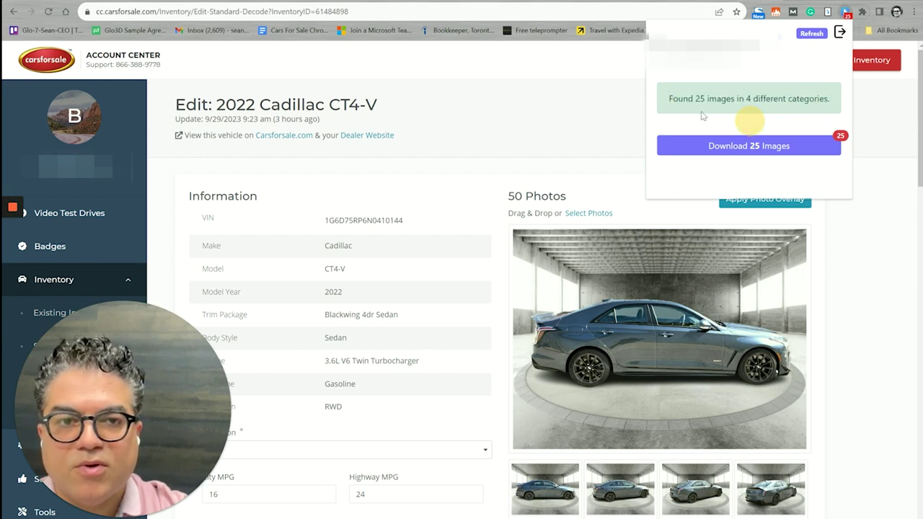
pyautogui.click(753, 147)
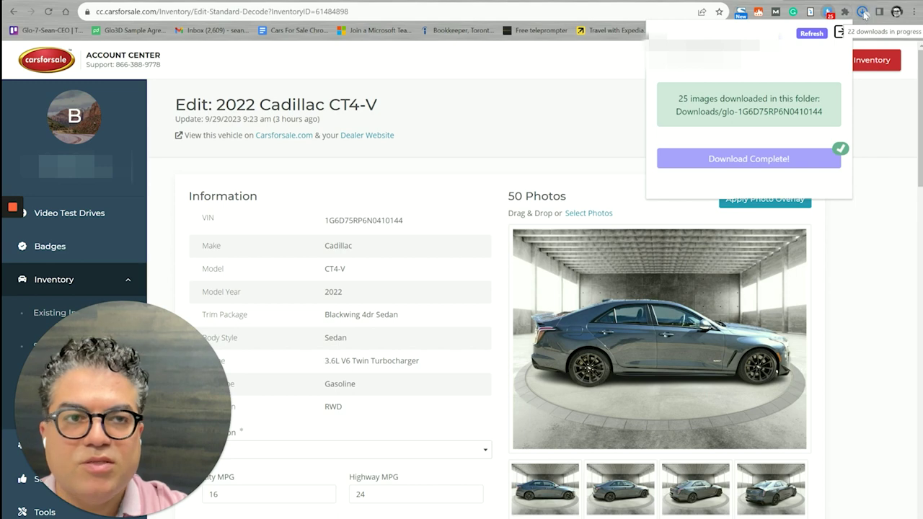
# View the folder of downloaded Cadillac images from the browser's recent downloads and close it
pyautogui.click(863, 14)
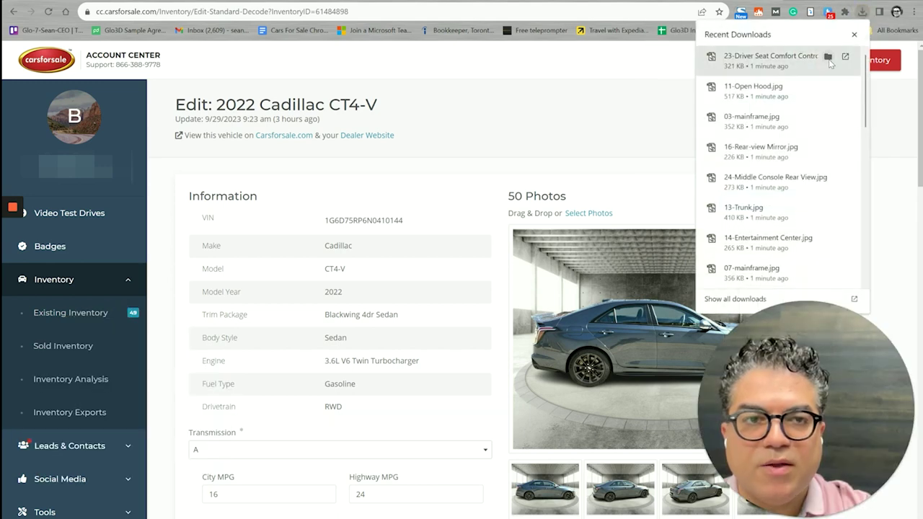
pyautogui.click(831, 62)
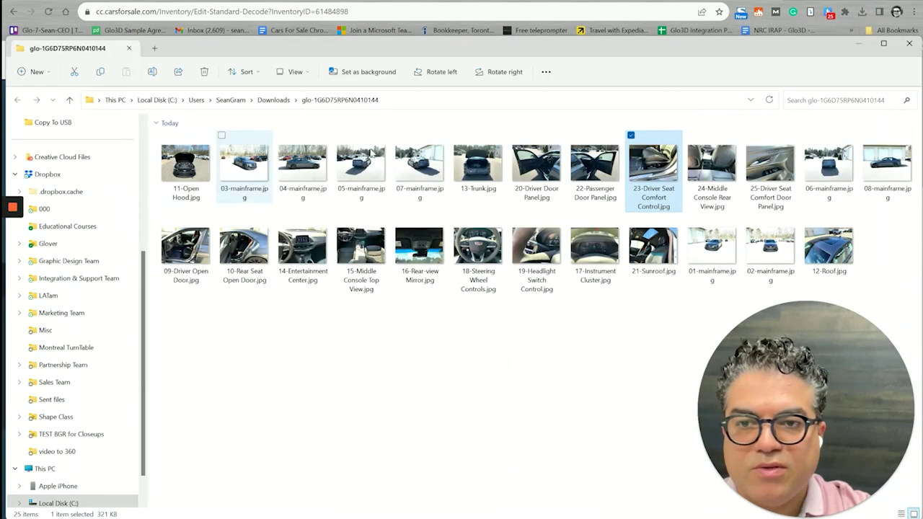
pyautogui.click(910, 44)
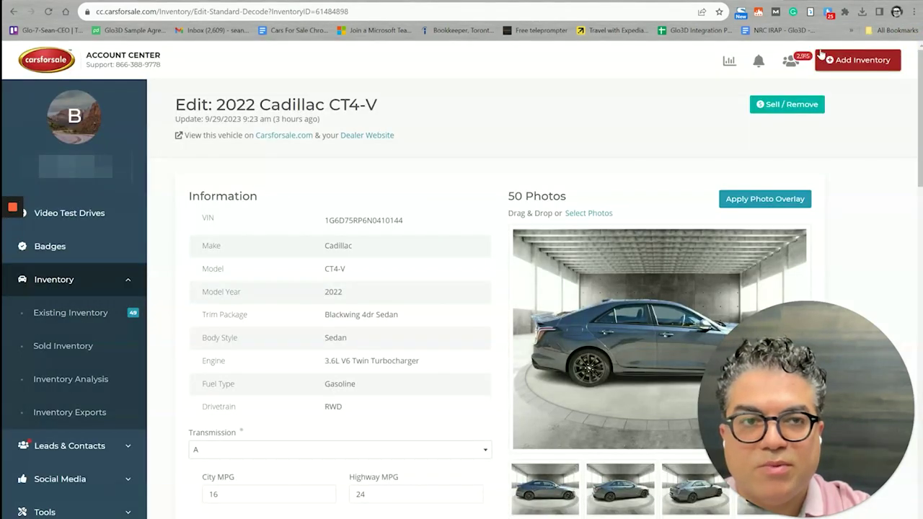
# Start selecting photos for the Cadillac listing, browse to Downloads > glo-1G6D75RP6N0410144, and show the files as thumbnails
pyautogui.click(587, 214)
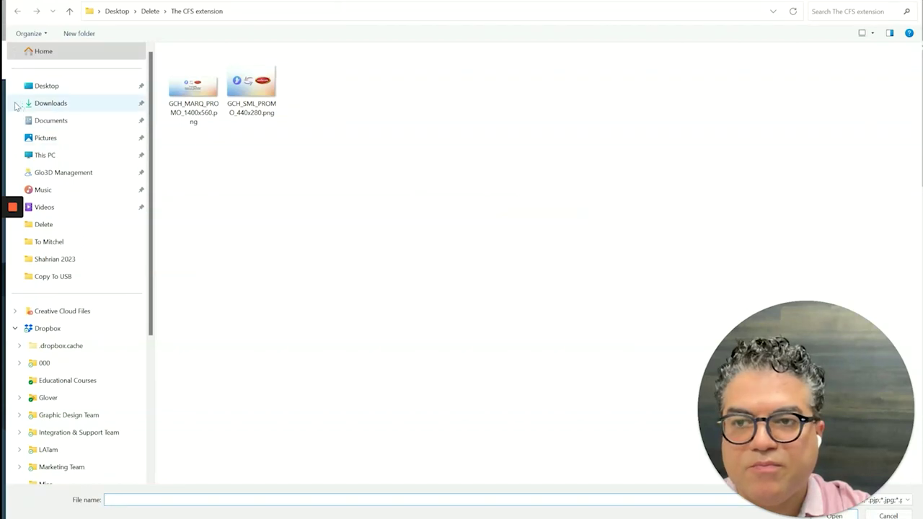
pyautogui.click(51, 104)
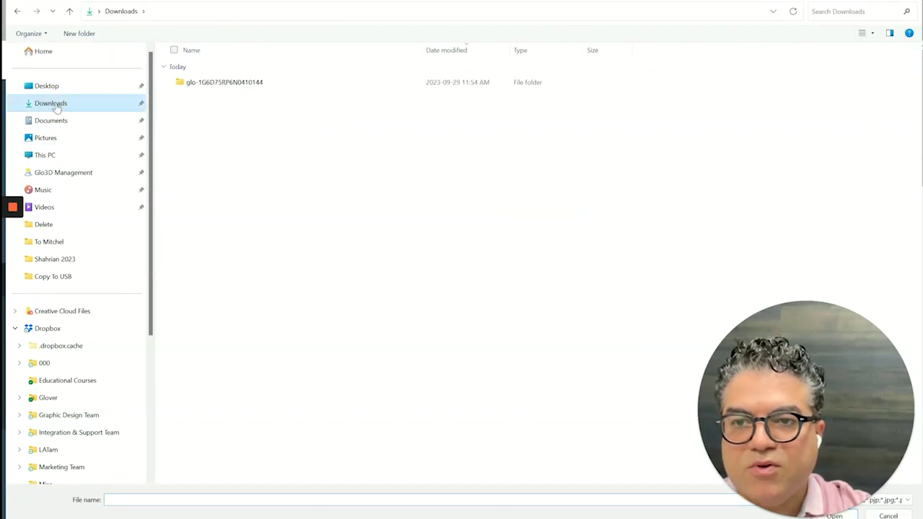
pyautogui.click(205, 83)
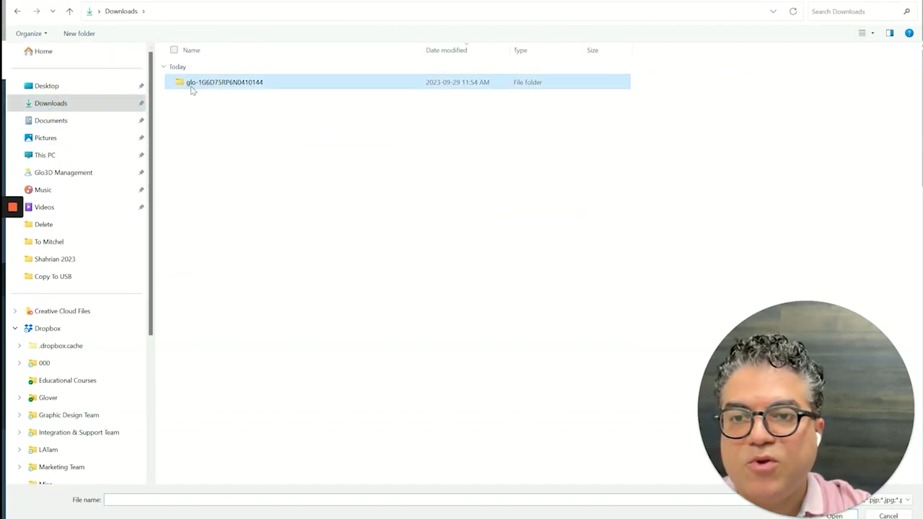
pyautogui.doubleClick(248, 83)
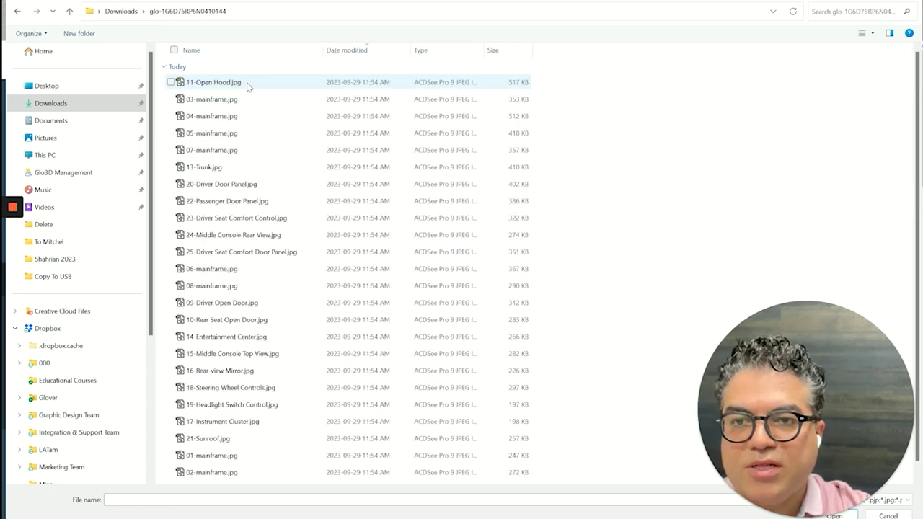
pyautogui.click(248, 84)
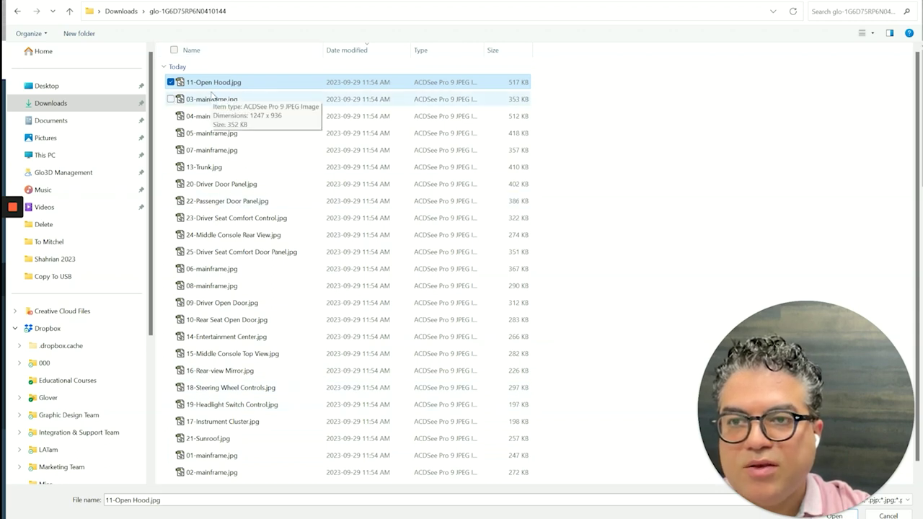
pyautogui.click(868, 33)
pyautogui.click(883, 15)
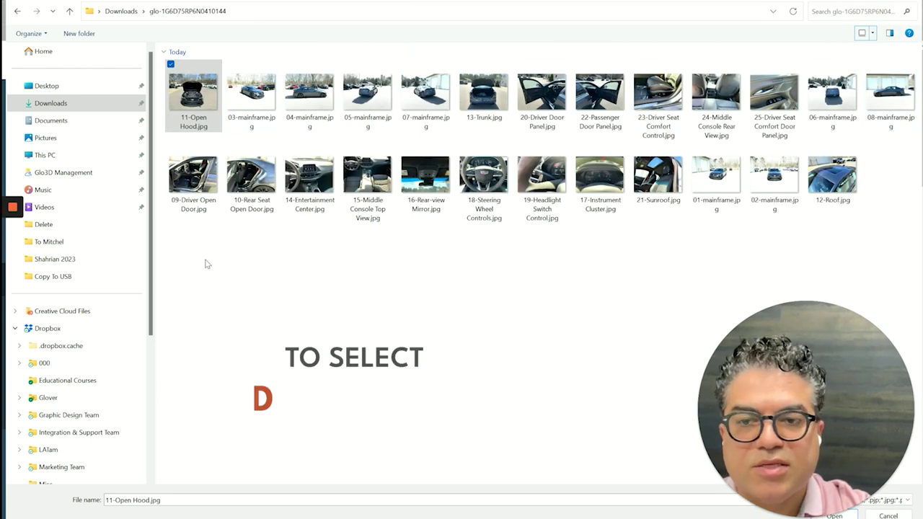
# Try selecting several individual photos and the folder's entire image set, and cancel the file selection
pyautogui.moveTo(196, 266); pyautogui.dragTo(876, 141)
pyautogui.click(566, 251)
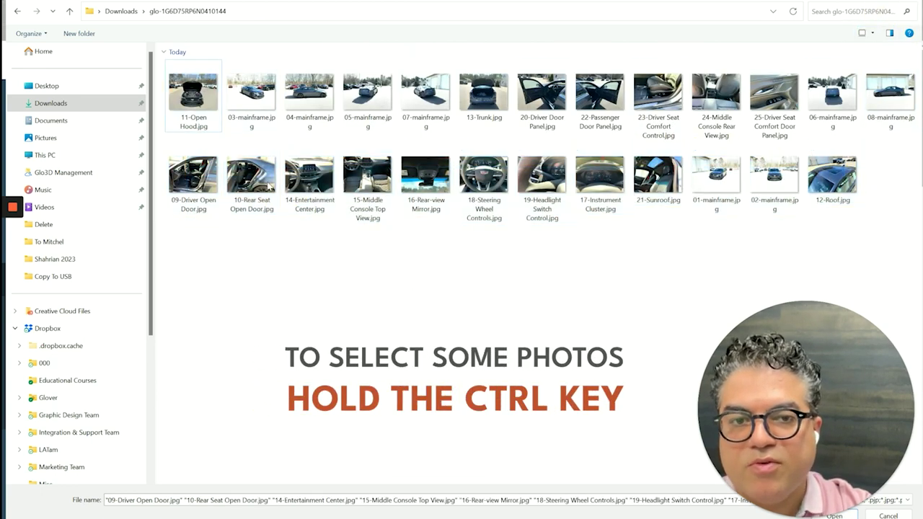
pyautogui.click(193, 97)
pyautogui.keyDown('ctrl'); pyautogui.click(310, 94); pyautogui.keyUp('ctrl')
pyautogui.keyDown('ctrl'); pyautogui.click(484, 93); pyautogui.keyUp('ctrl')
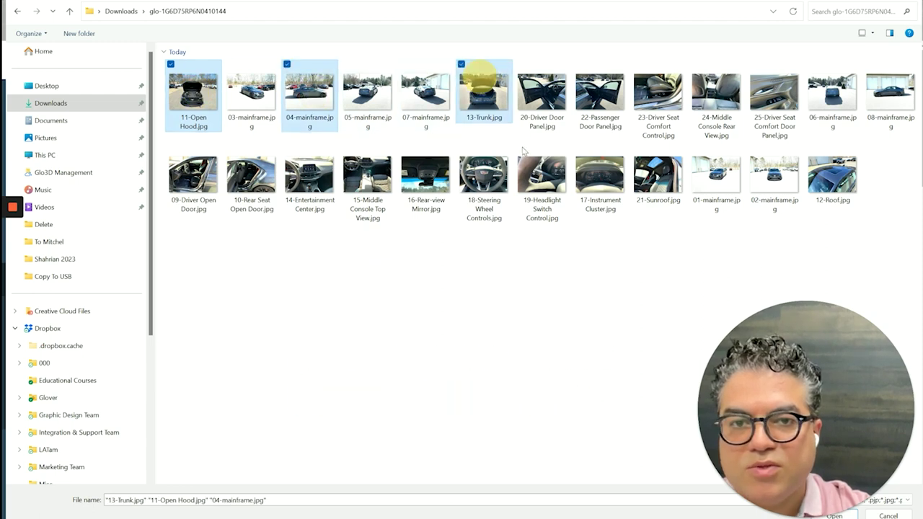
pyautogui.keyDown('ctrl'); pyautogui.click(542, 177); pyautogui.keyUp('ctrl')
pyautogui.keyDown('ctrl'); pyautogui.click(716, 177); pyautogui.keyUp('ctrl')
pyautogui.hotkey('ctrl', 'a')
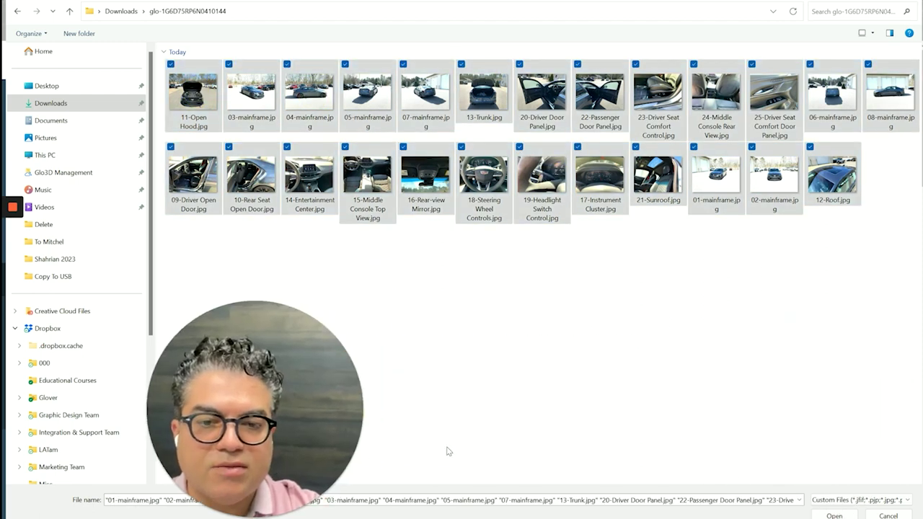
pyautogui.click(888, 515)
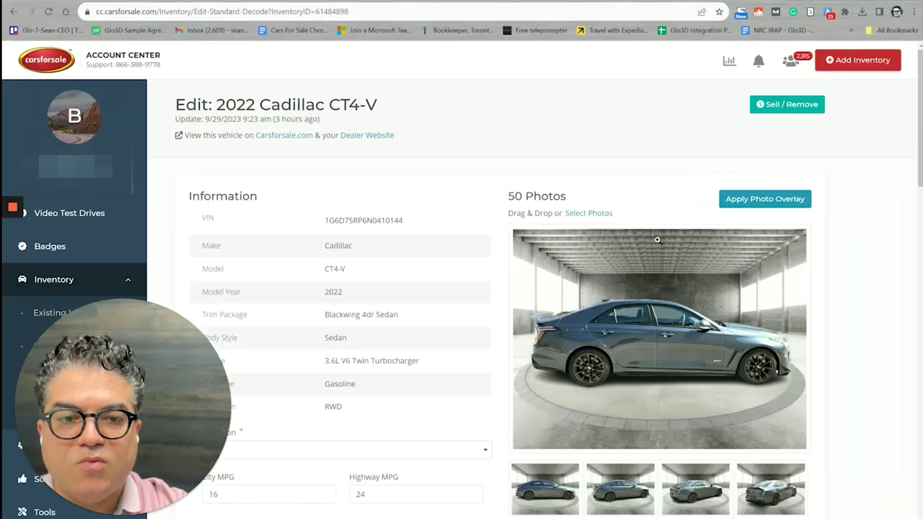
# Look over the listing's photos and open the FTP And API Display Order settings in Glo3D
pyautogui.scroll(-6, 659, 413)
pyautogui.scroll(5, 633, 356)
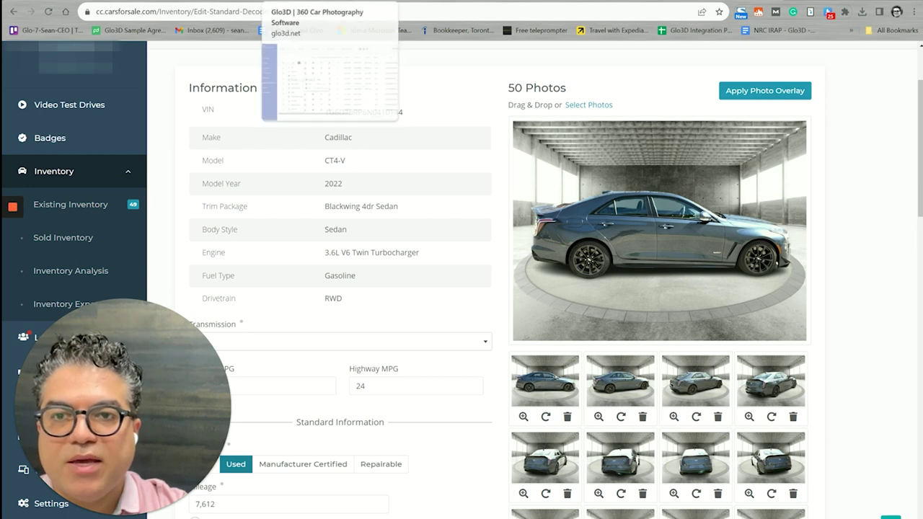
pyautogui.click(310, 2)
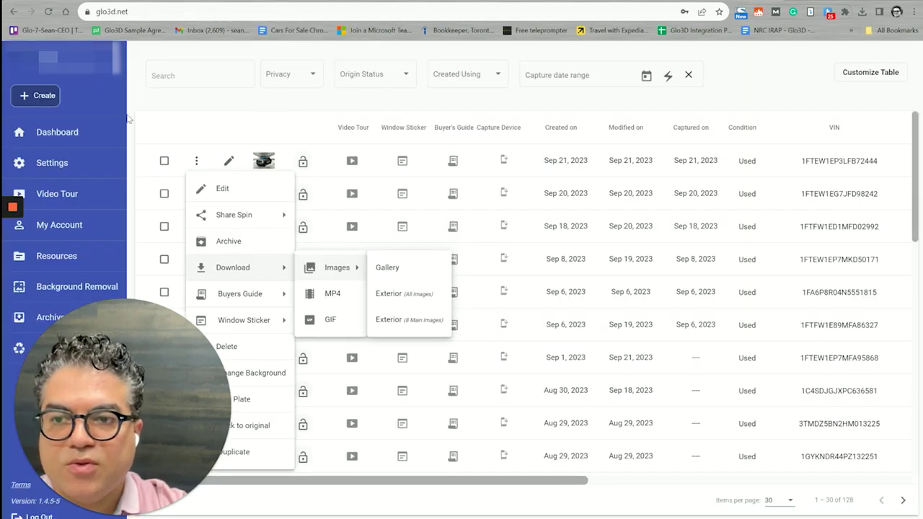
pyautogui.click(58, 164)
pyautogui.click(58, 164)
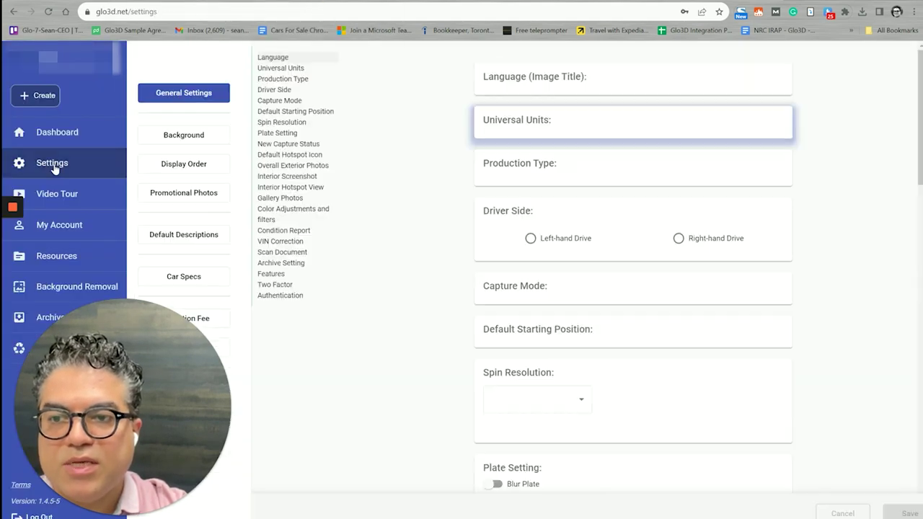
pyautogui.click(191, 164)
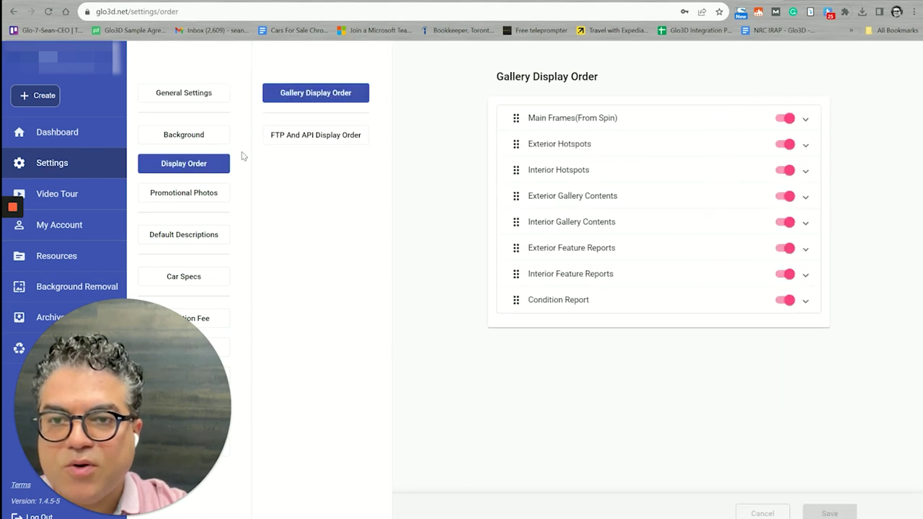
pyautogui.click(313, 142)
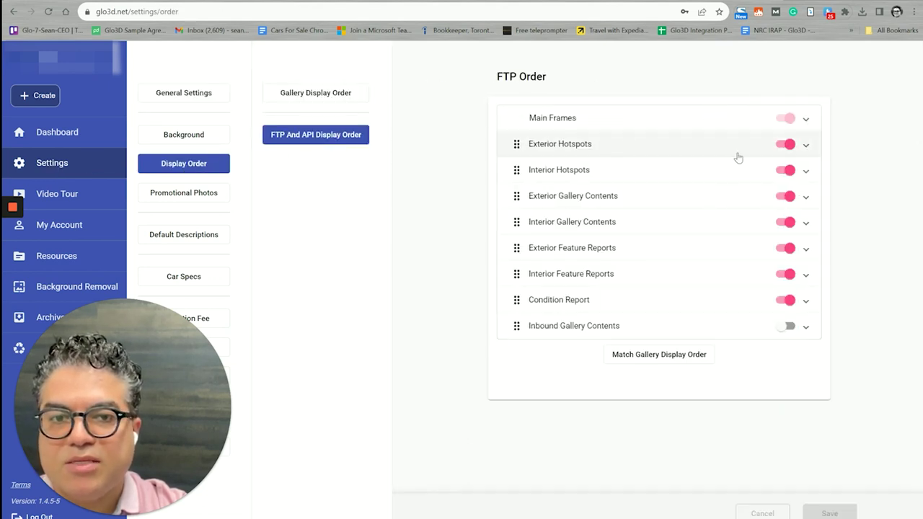
# Inspect the order of the Exterior Hotspots images in Glo3D's FTP Order list and collapse the category
pyautogui.moveTo(513, 145)
pyautogui.mouseDown()
pyautogui.moveTo(513, 175)
pyautogui.moveTo(514, 144)
pyautogui.mouseUp()
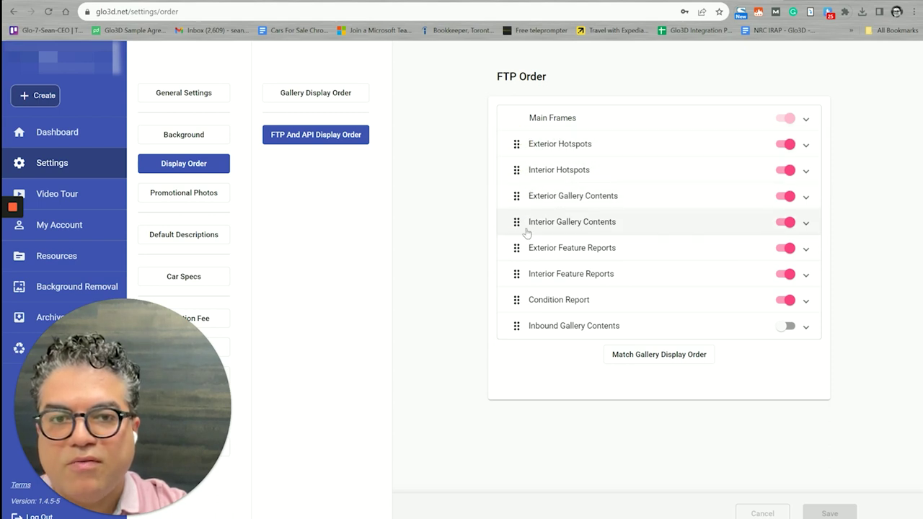
pyautogui.click(805, 147)
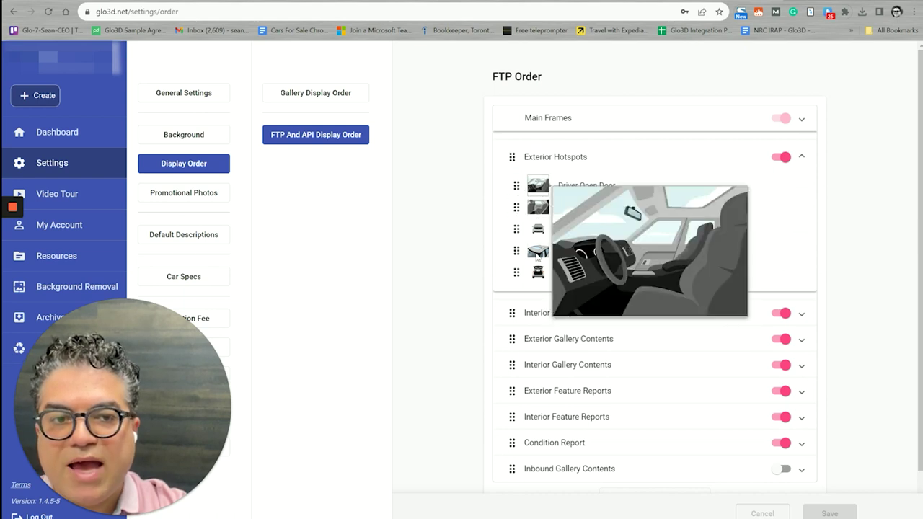
pyautogui.click(802, 157)
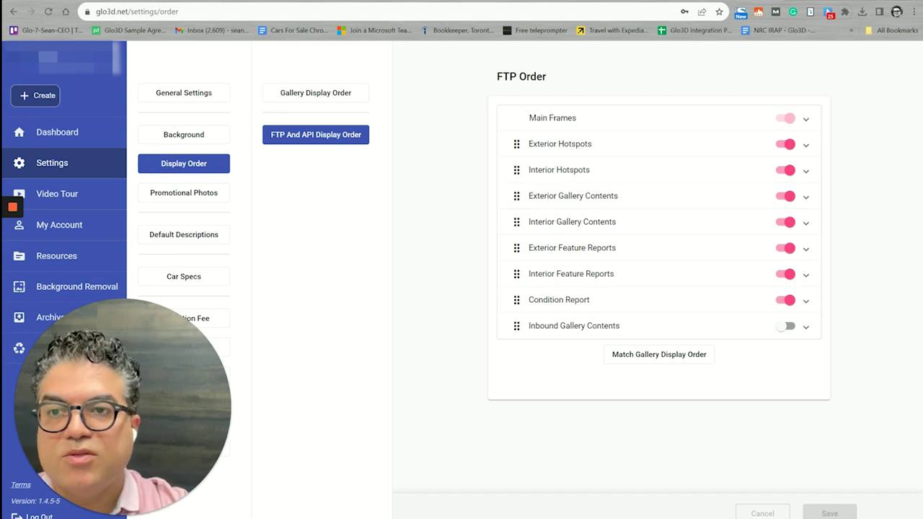
# Return to the Carsforsale Cadillac listing and browse to the glo-1G6D75RP6N0410144 folder in Downloads to select its photos
pyautogui.hotkey('ctrl', 'Tab')
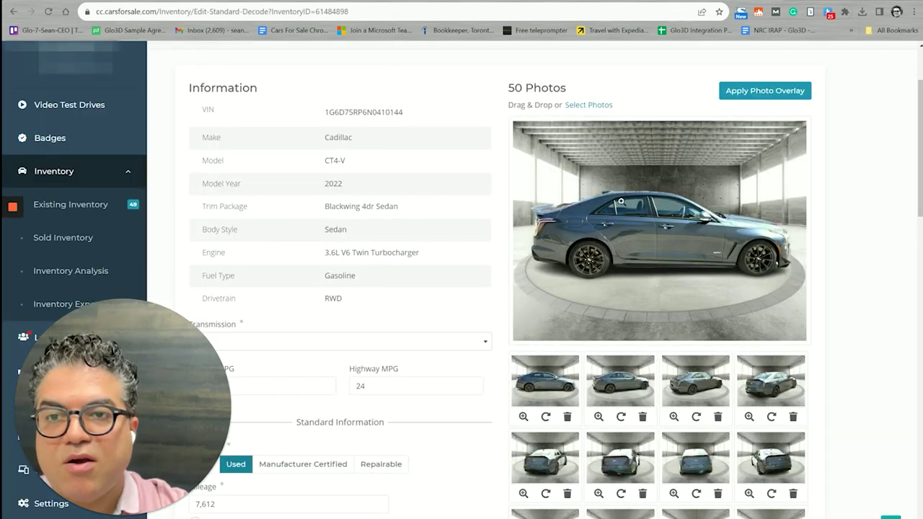
pyautogui.click(590, 105)
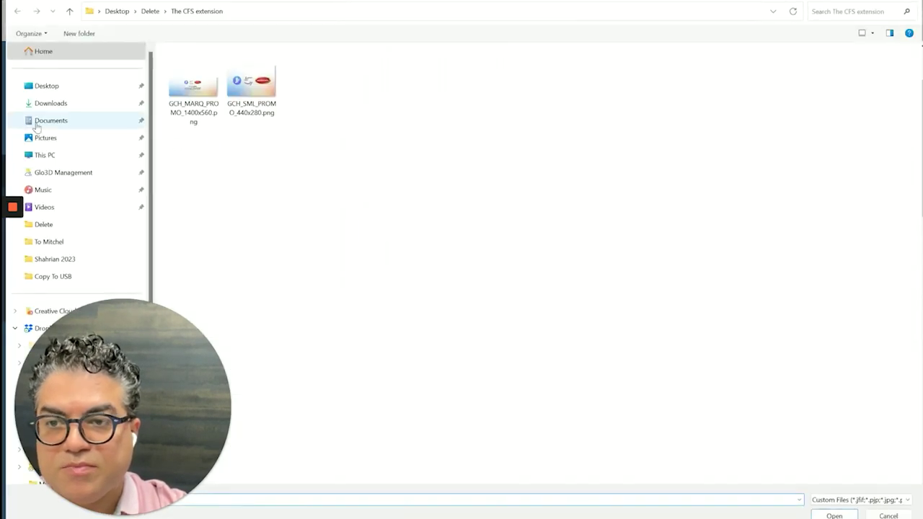
pyautogui.click(42, 105)
pyautogui.doubleClick(216, 82)
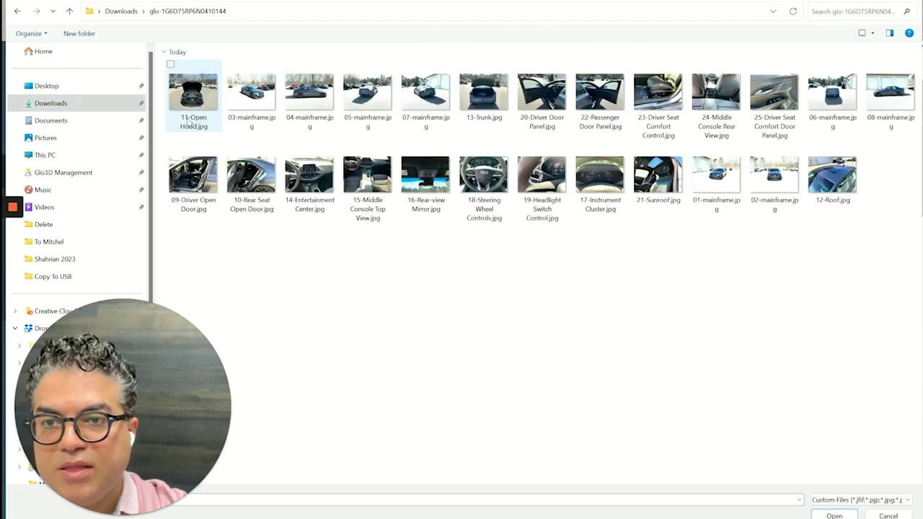